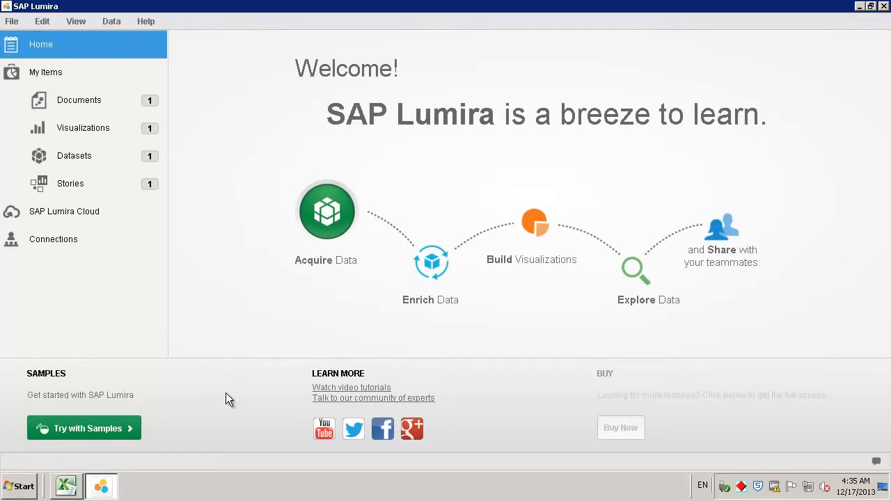
Start acquiring a new dataset with Connect to SAP HANA as the source
left_click(12, 23)
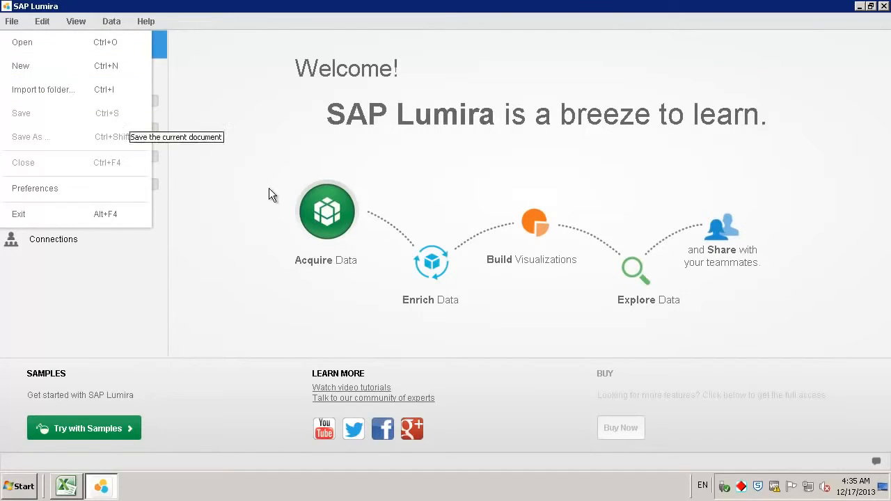
left_click(335, 218)
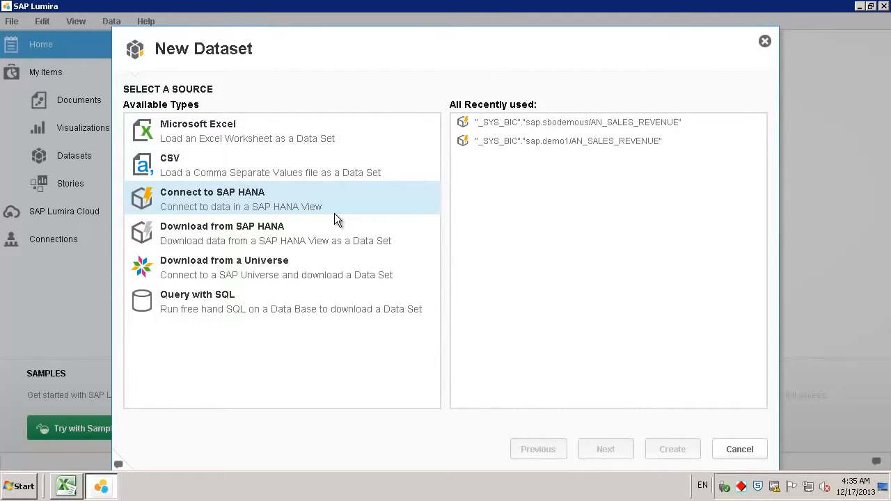
double_click(255, 198)
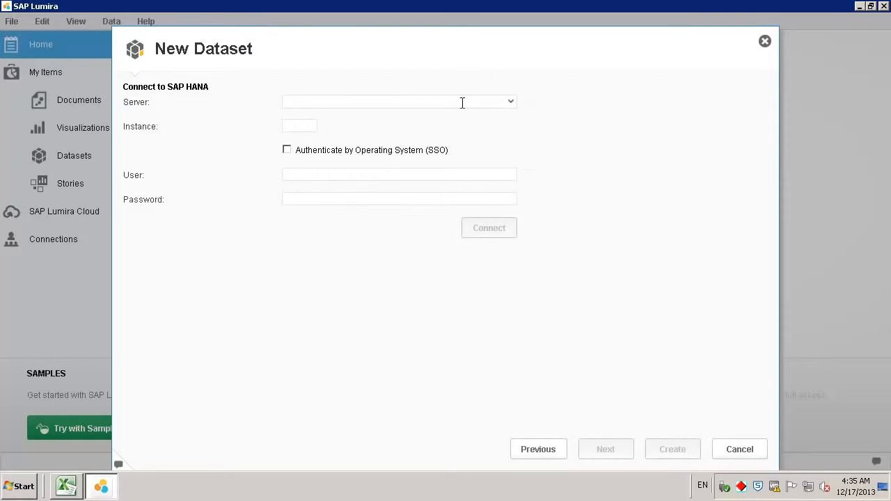
Choose the server hanab1h, enter the account password and connect to SAP HANA
left_click(462, 102)
left_click(511, 103)
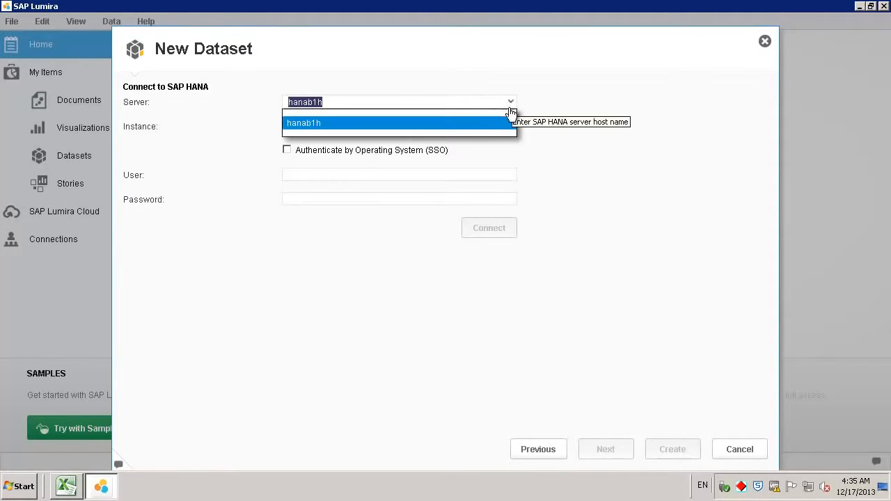
left_click(493, 127)
left_click(370, 200)
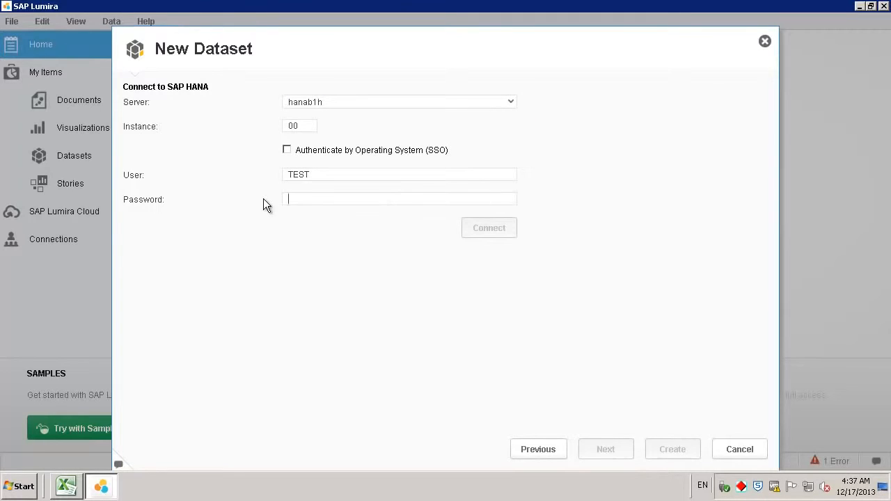
type("•••")
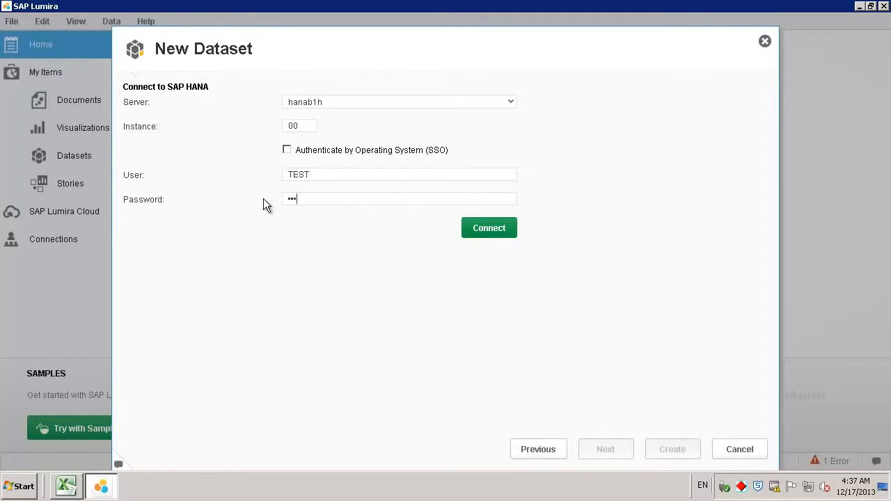
type("•••••••")
left_click(489, 228)
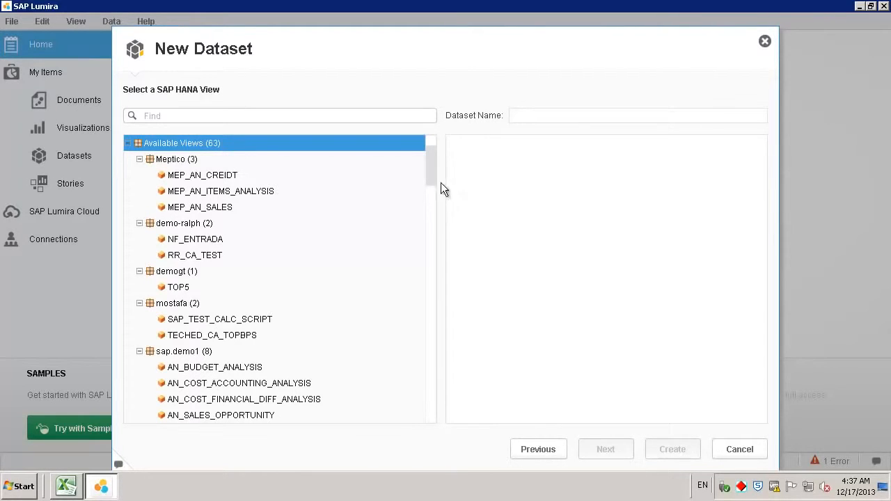
Create a dataset from the AN_SALES_REVENUE view in the sap.sbodemous package
left_click_drag(429, 178, 435, 289)
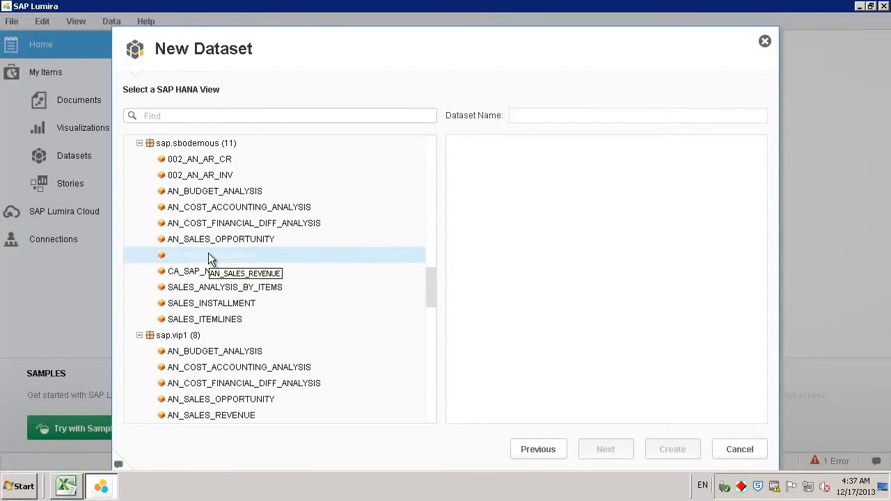
left_click(211, 257)
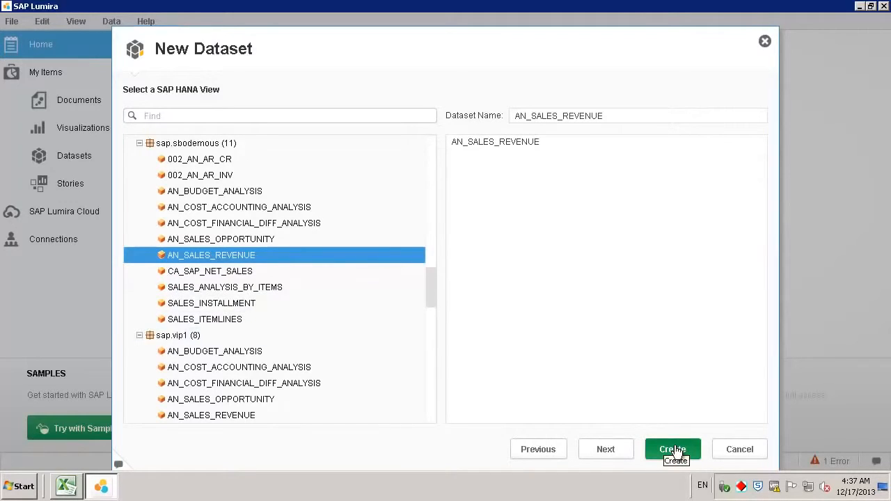
left_click(675, 451)
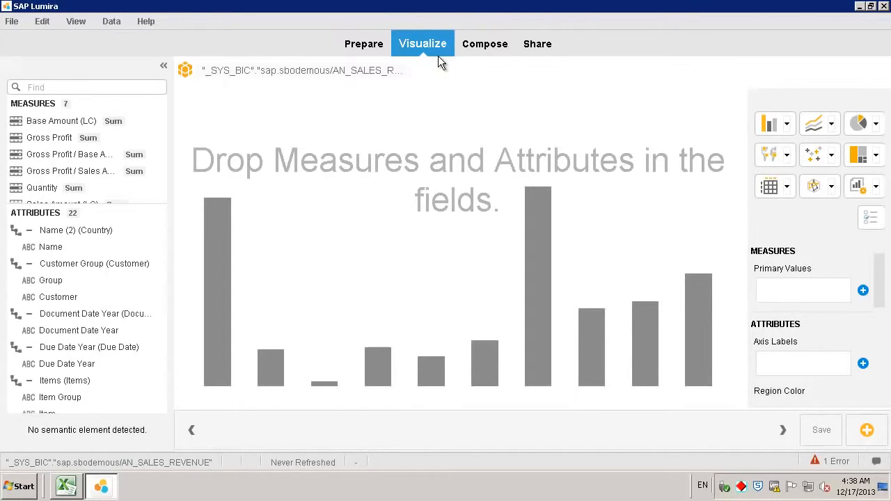
Examine the dataset's columns in the Prepare view and the options of DUE_DATETIMESTAMP, and return to the Visualize view
left_click(368, 46)
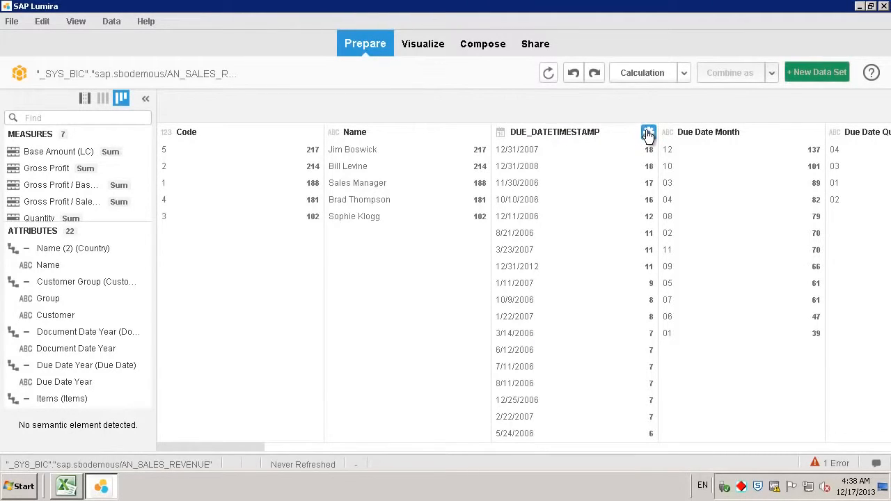
left_click(648, 134)
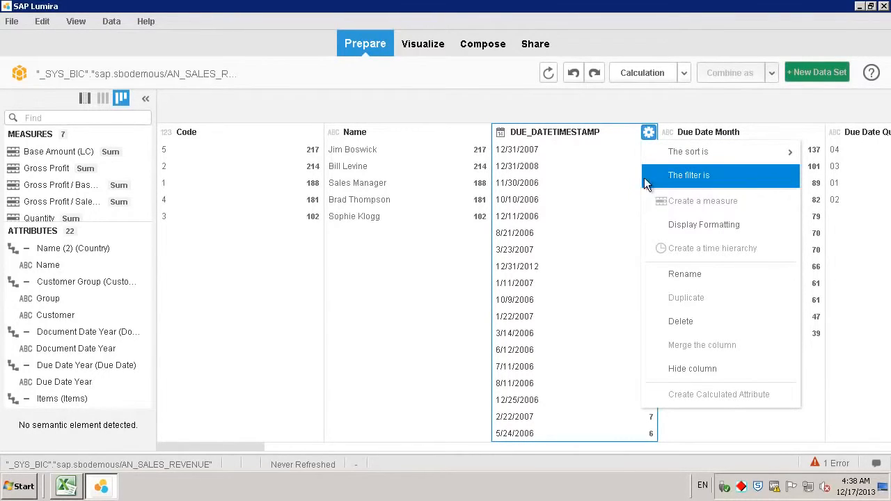
left_click(425, 44)
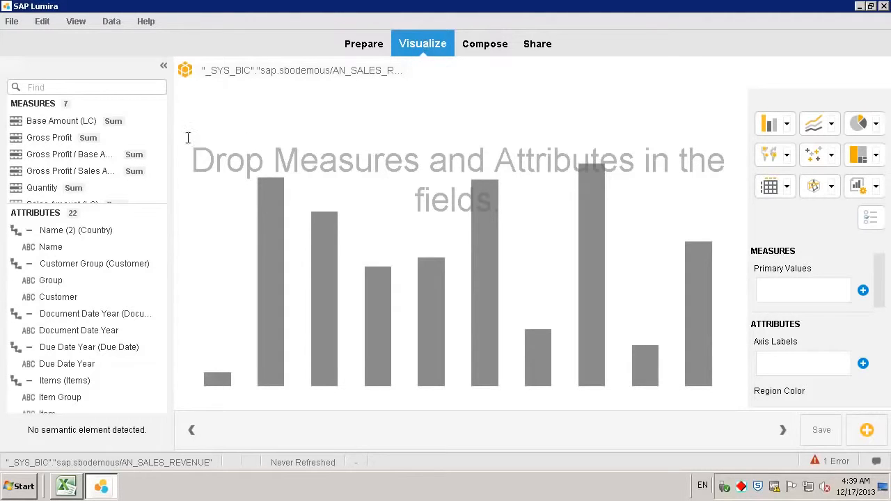
Build a column chart of Sales Amount (SC) by Posting Date Year and sales employee Name
scroll(137, 165, "down", 2)
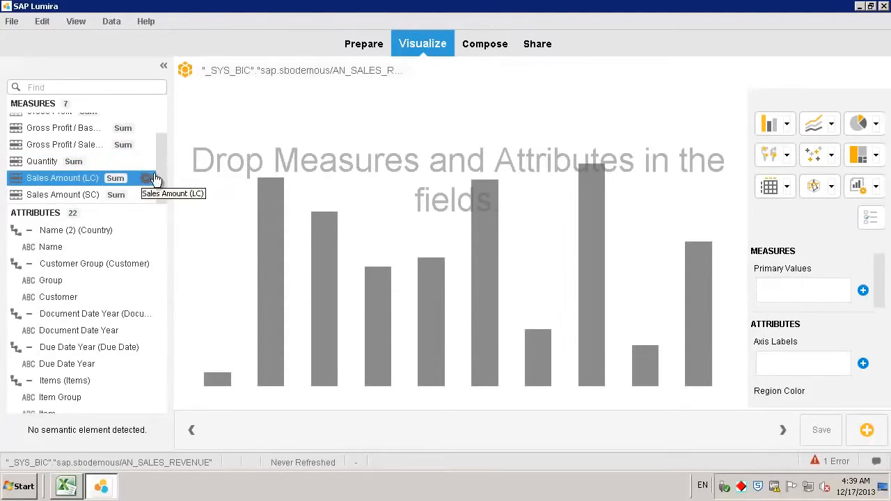
left_click(77, 197)
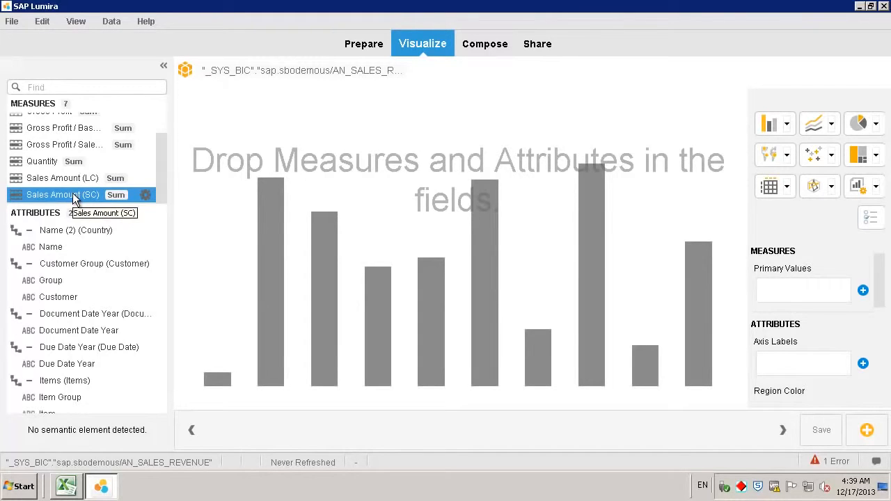
double_click(76, 196)
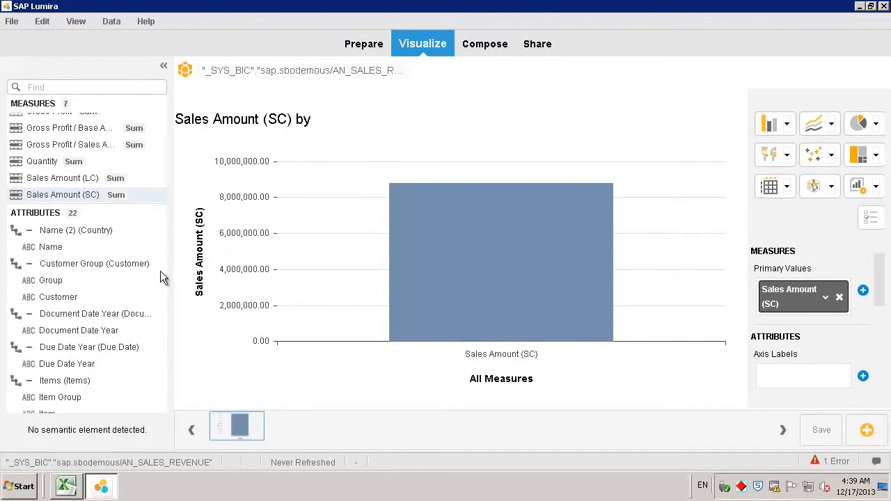
left_click_drag(160, 271, 164, 346)
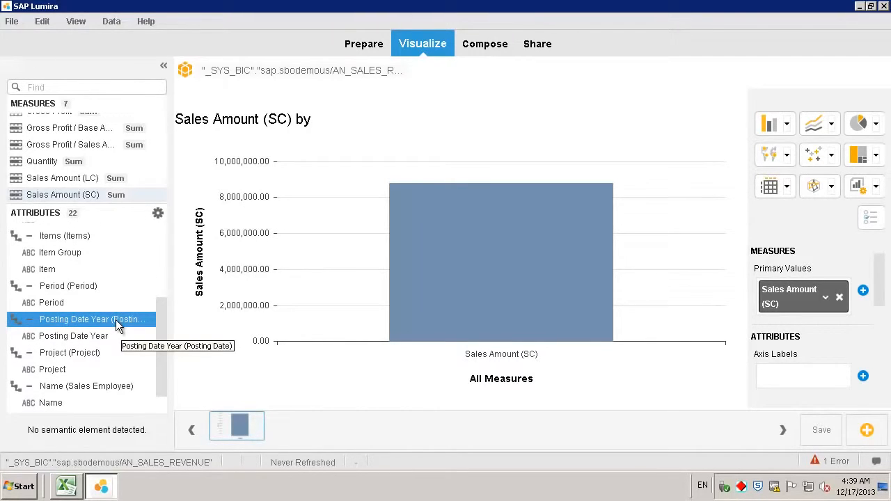
double_click(117, 318)
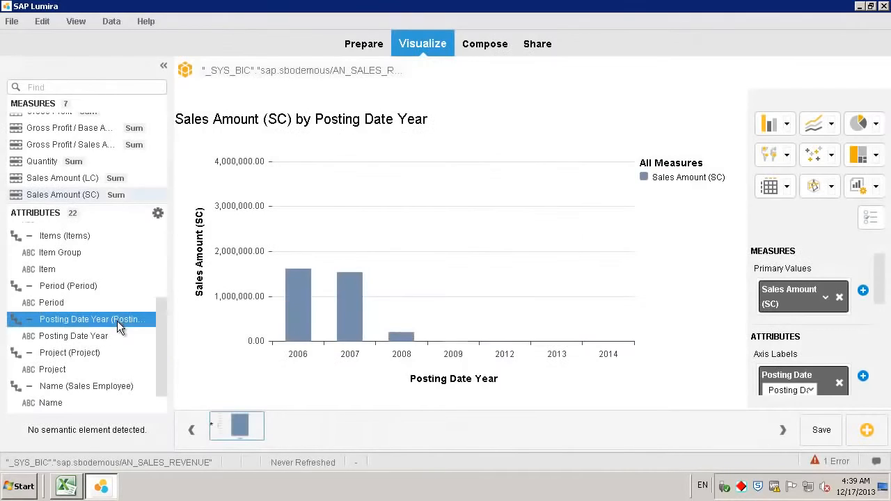
double_click(93, 387)
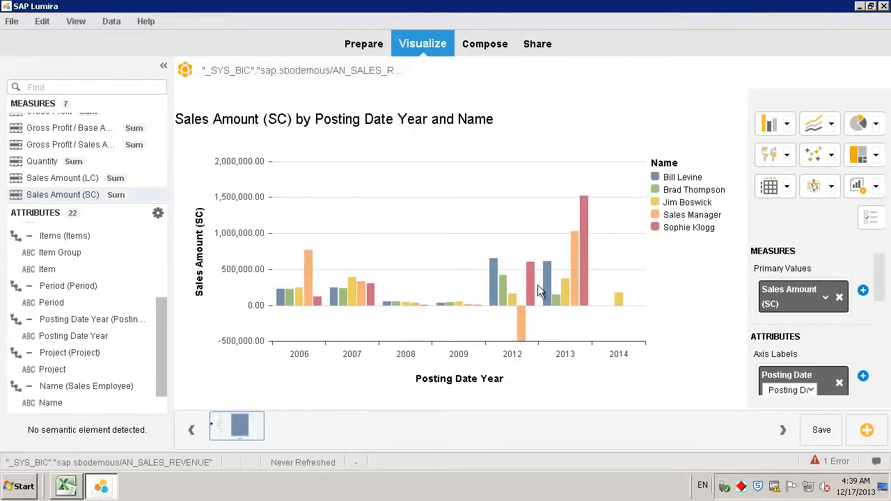
Filter the chart to the sales employee listed last in the legend and to the posting years 2012 and 2013
left_click(681, 232)
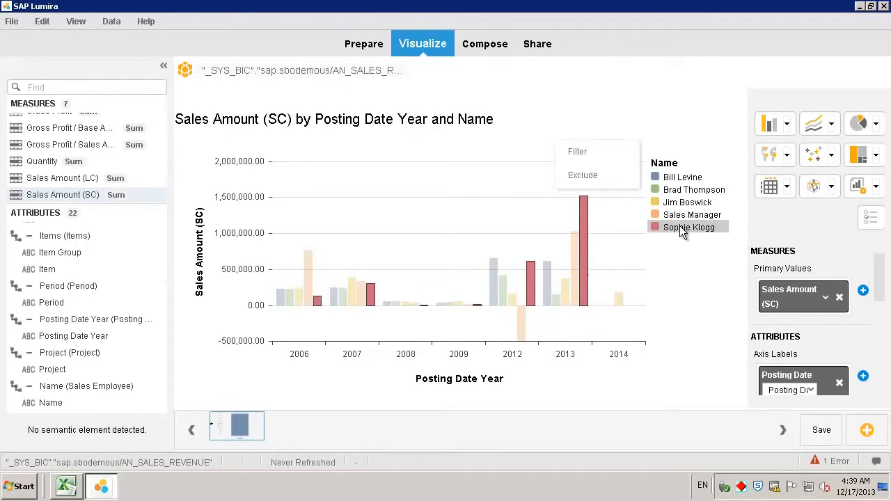
left_click(578, 151)
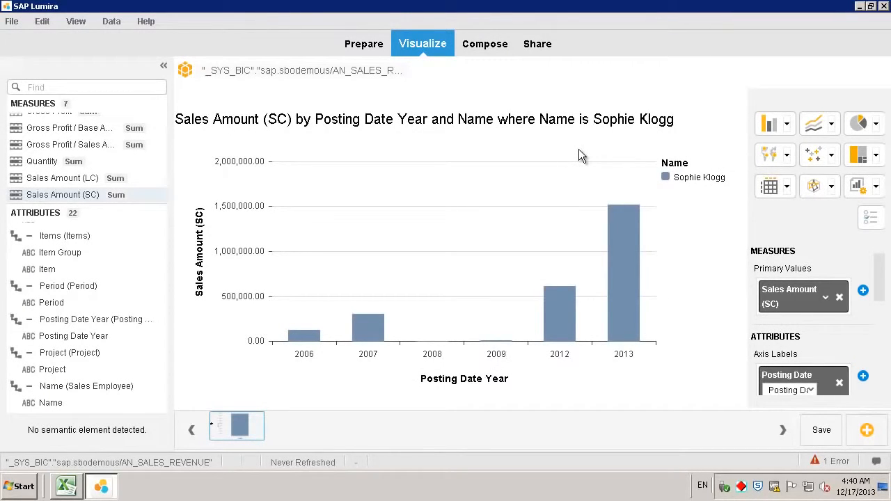
left_click(564, 354)
left_click(625, 317, "ctrl")
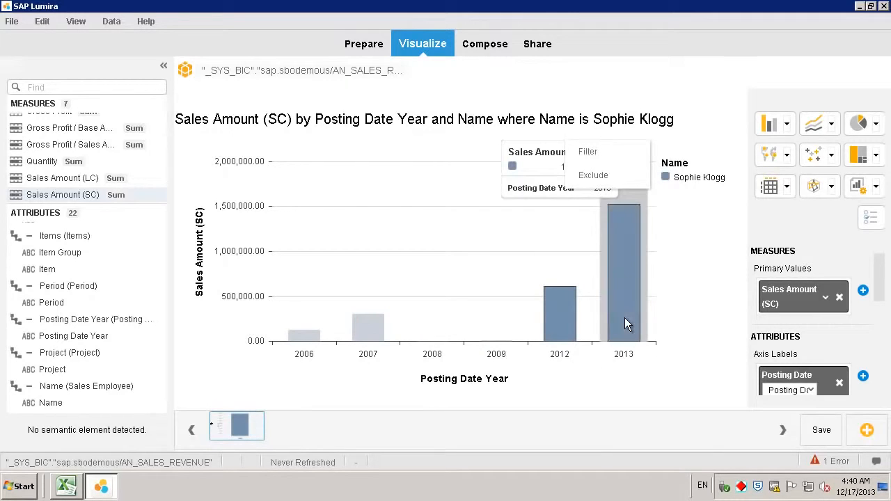
left_click(588, 151)
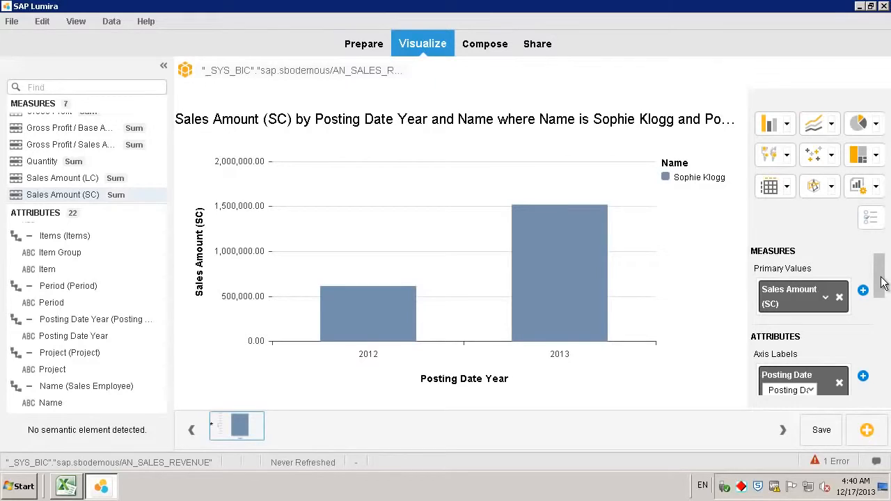
Remove the Name filter from the chart and keep the Posting Date Year filter
left_click_drag(880, 282, 876, 332)
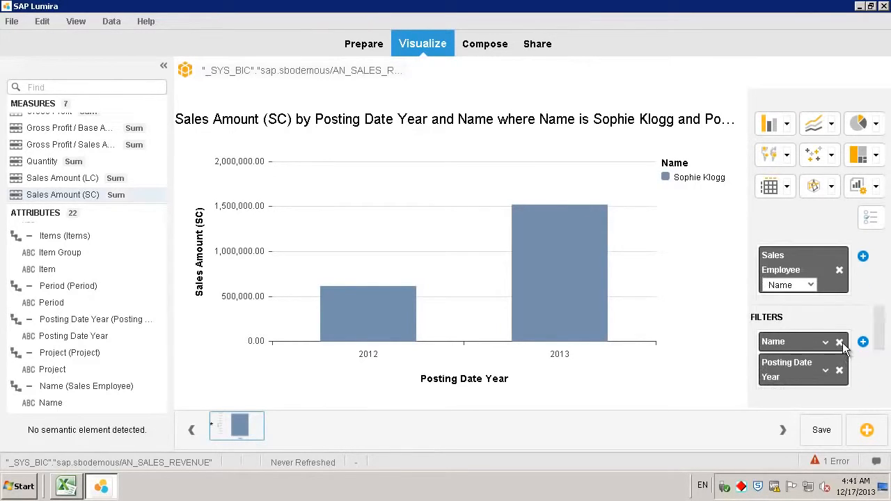
left_click(839, 343)
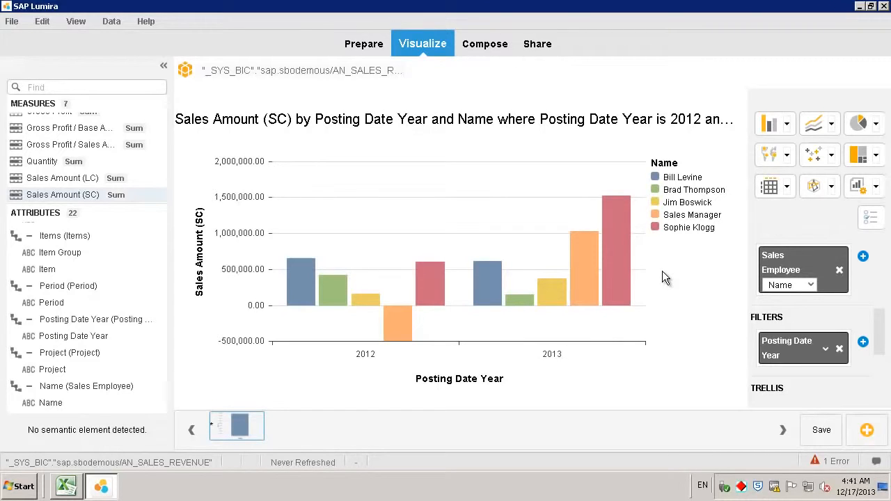
Save the document locally as "Sales Revenue by Sales Employee" and save the chart as a visualization
left_click(11, 23)
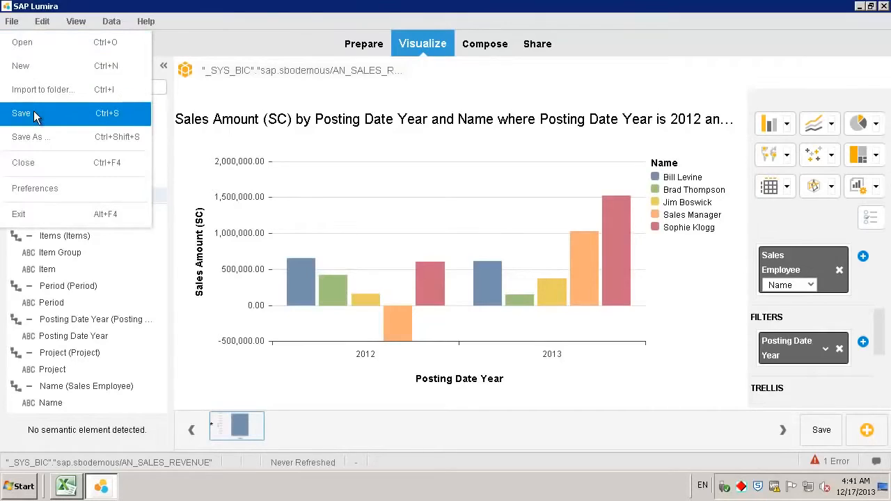
left_click(33, 112)
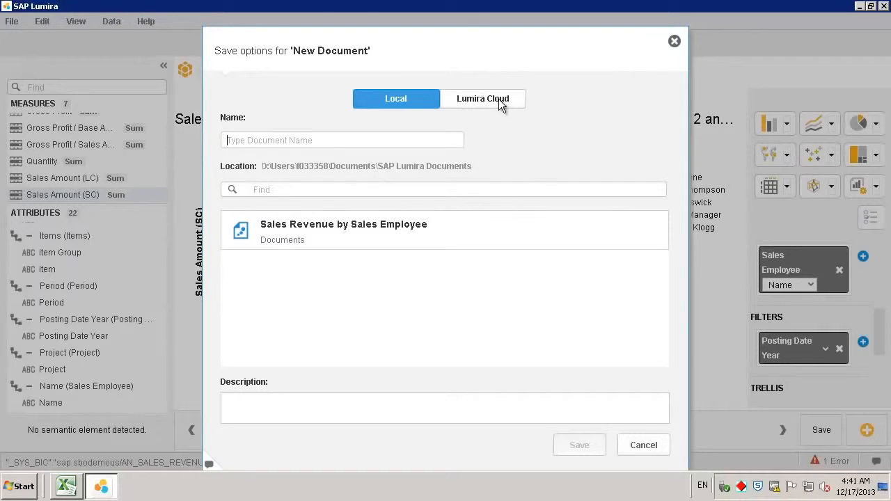
left_click(302, 137)
type("Sales")
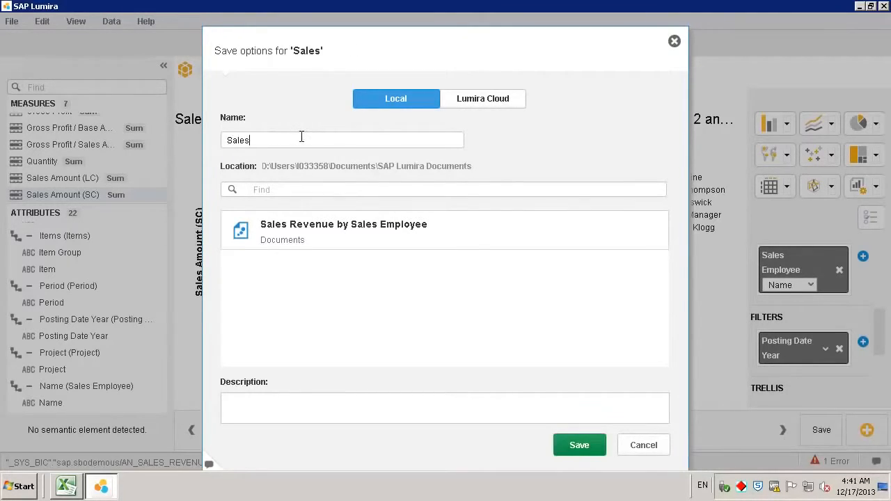
type(" Revenue by Sales")
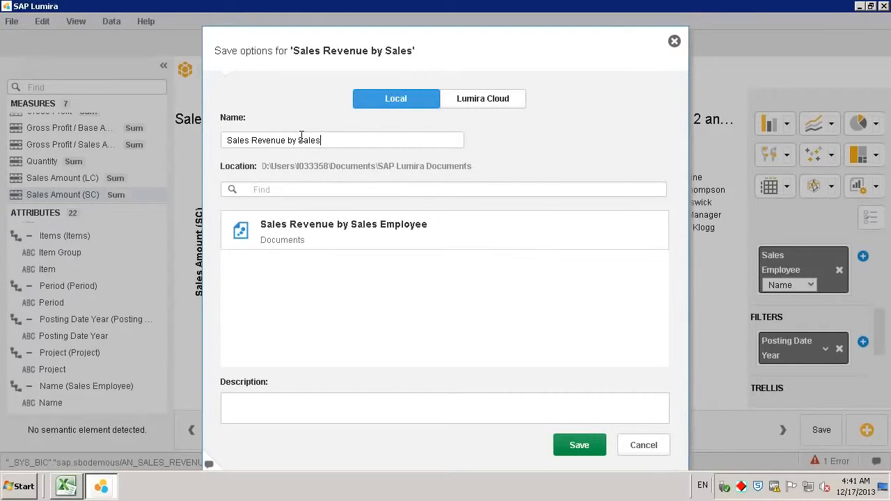
type(" Employee")
left_click(591, 446)
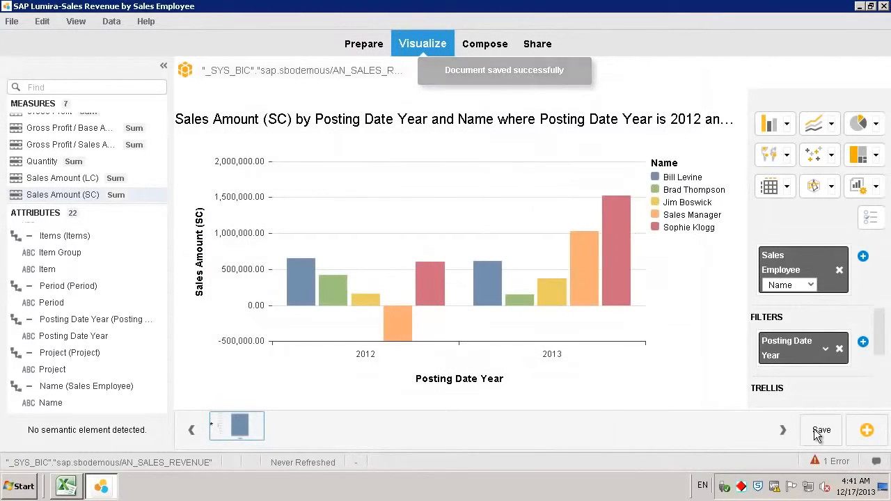
left_click(820, 430)
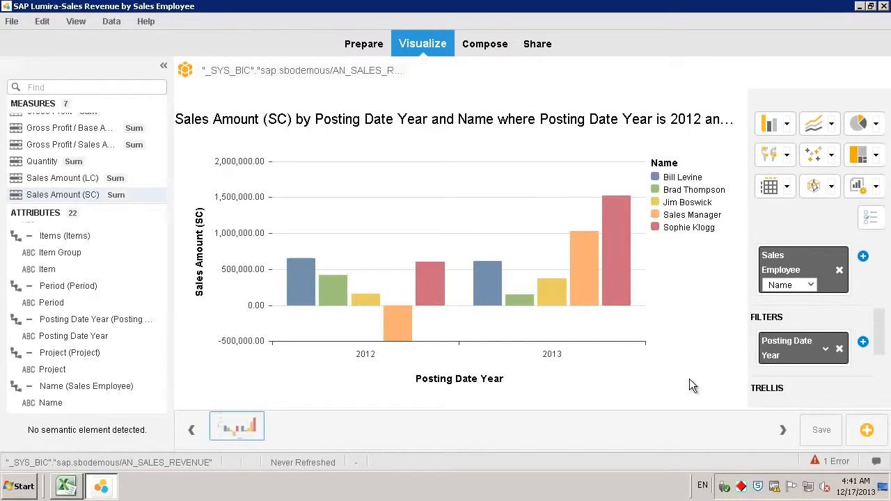
Place the saved sales chart in the main area of Board 1 in the Compose view
left_click(489, 46)
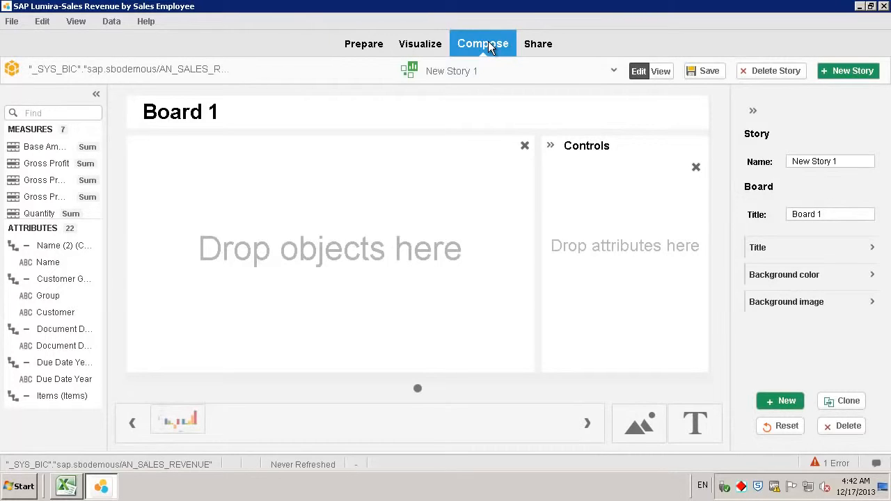
mouse_move(183, 419)
left_click_drag(197, 415, 349, 259)
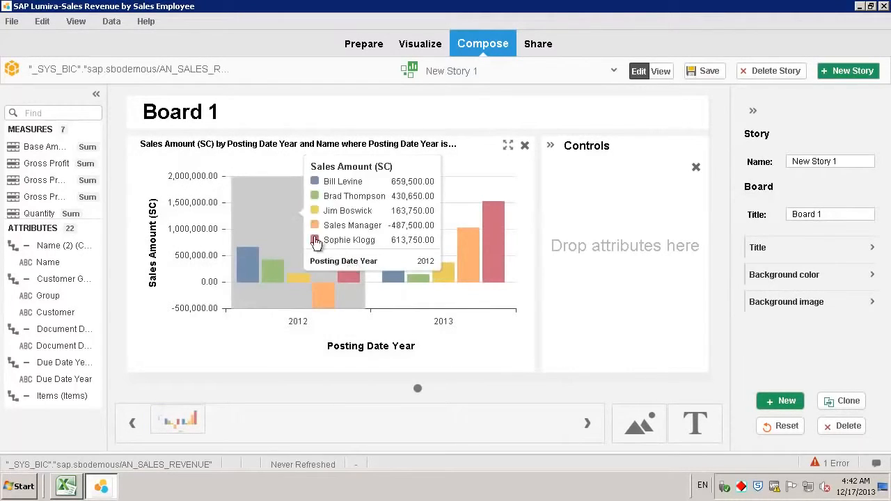
Replace the board's title with "Sales Revenue by Sales Employee"
left_click_drag(240, 115, 122, 108)
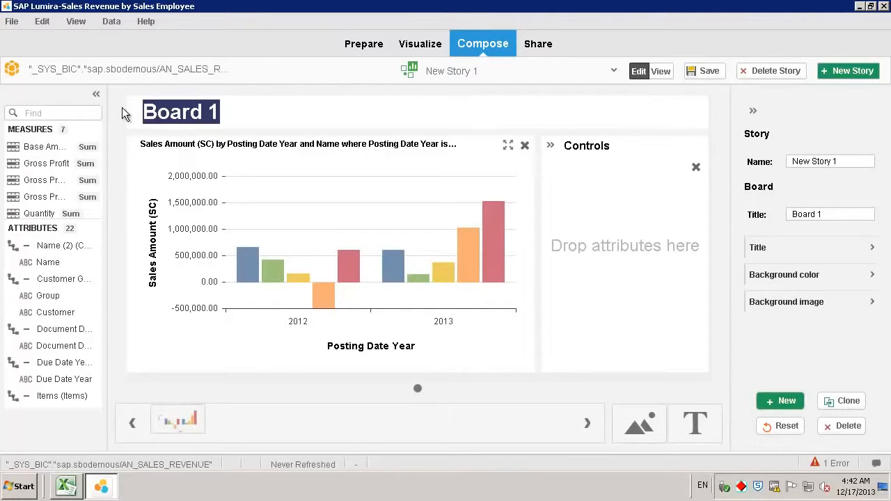
type("Sales Revenue by ")
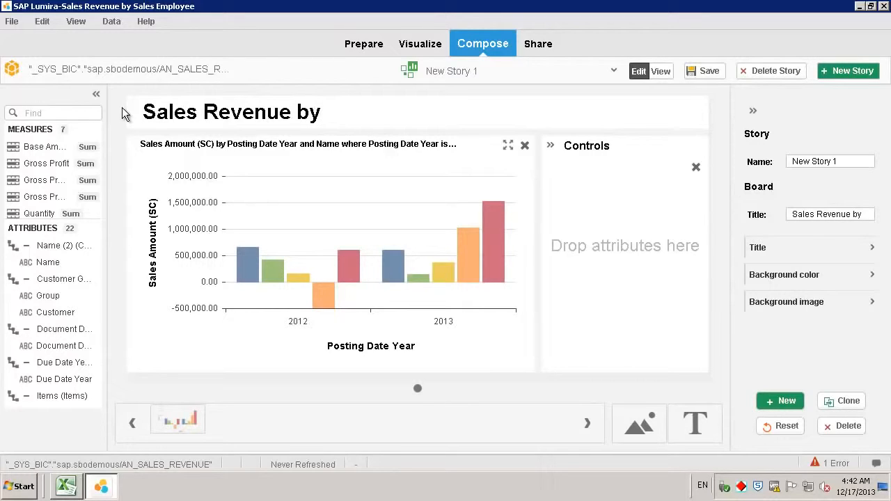
type("Sales Employee")
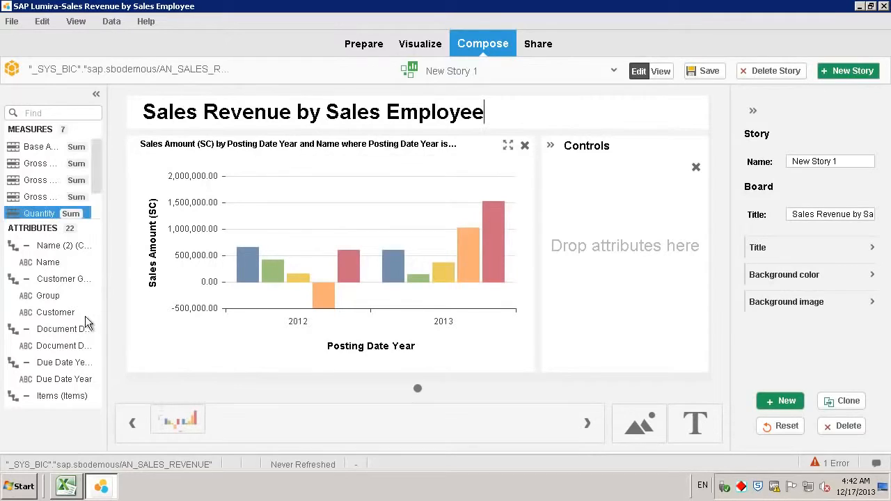
Add the Name attribute of the sales employee hierarchy to the board's Controls area as a filter
scroll(99, 350, "down", 3)
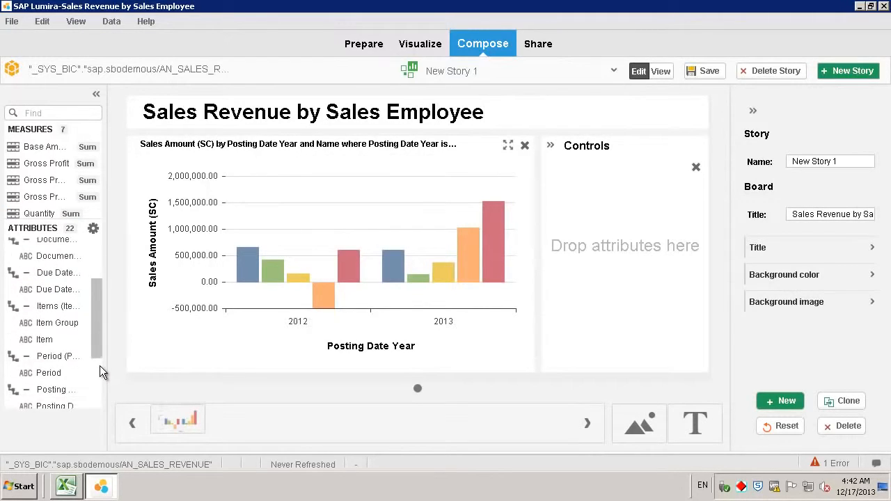
scroll(102, 403, "down", 3)
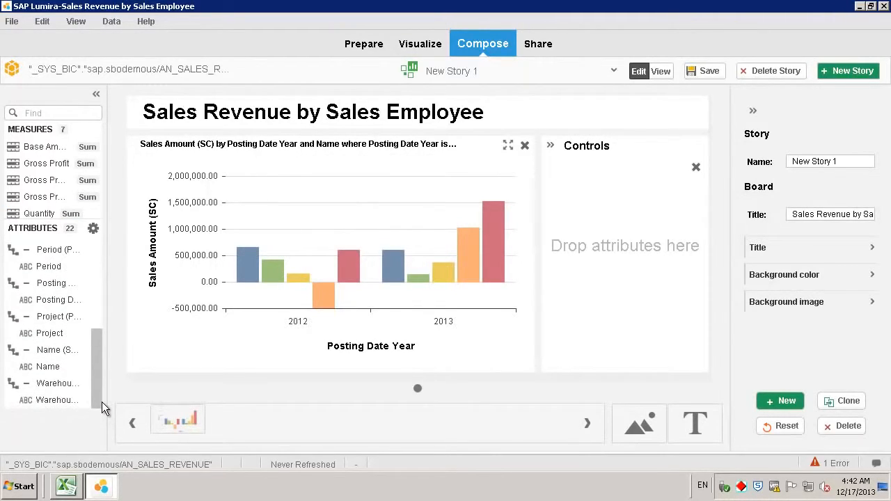
left_click_drag(47, 373, 602, 204)
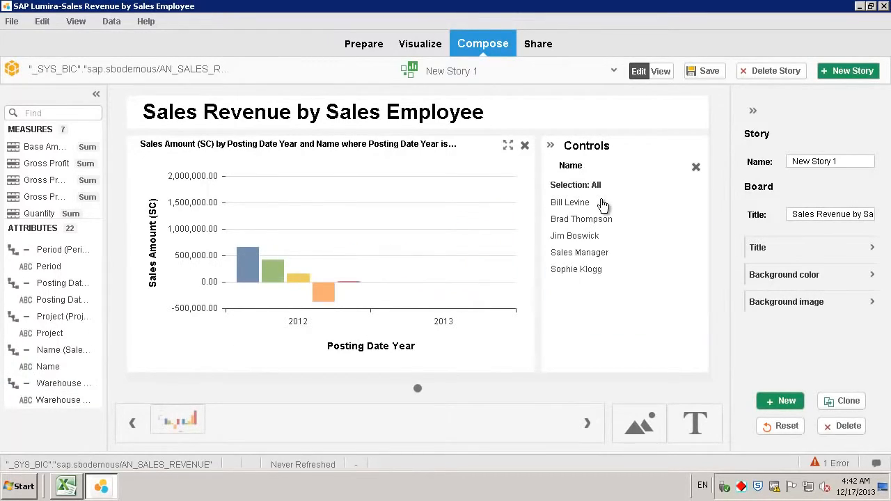
Try the Name control by filtering the board to the last listed sales employee, and remove that filter
left_click(575, 239)
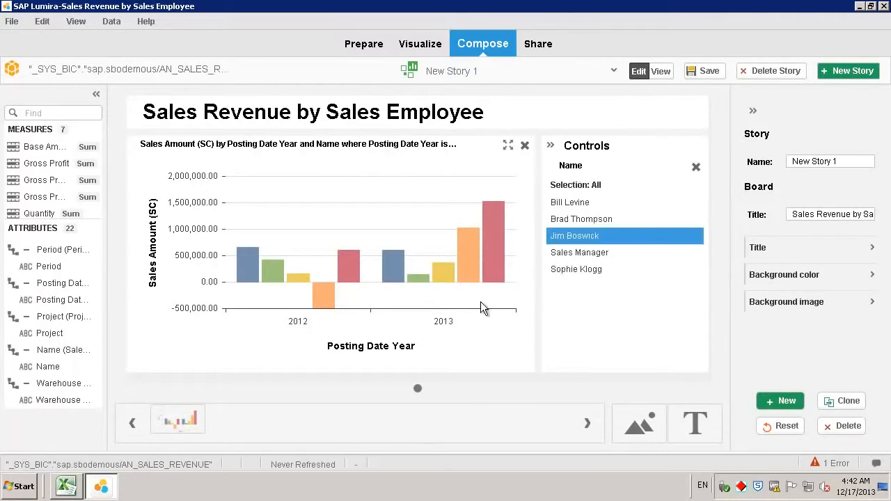
left_click(575, 271)
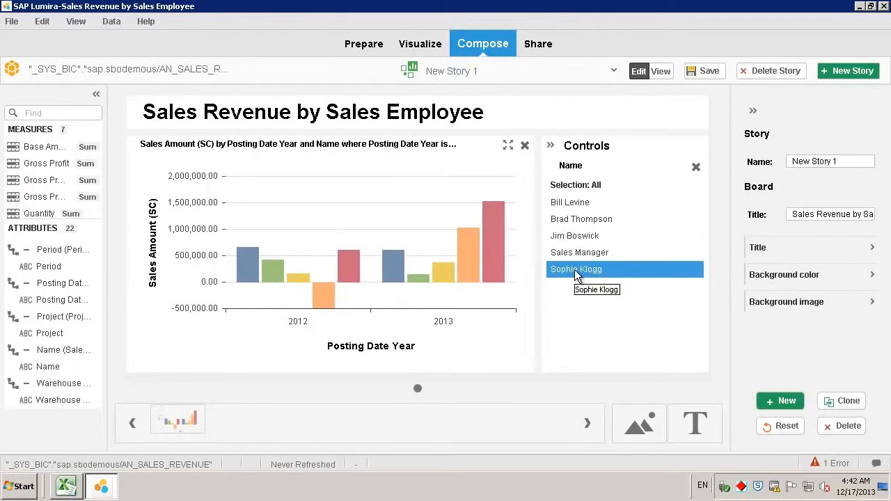
left_click(574, 270)
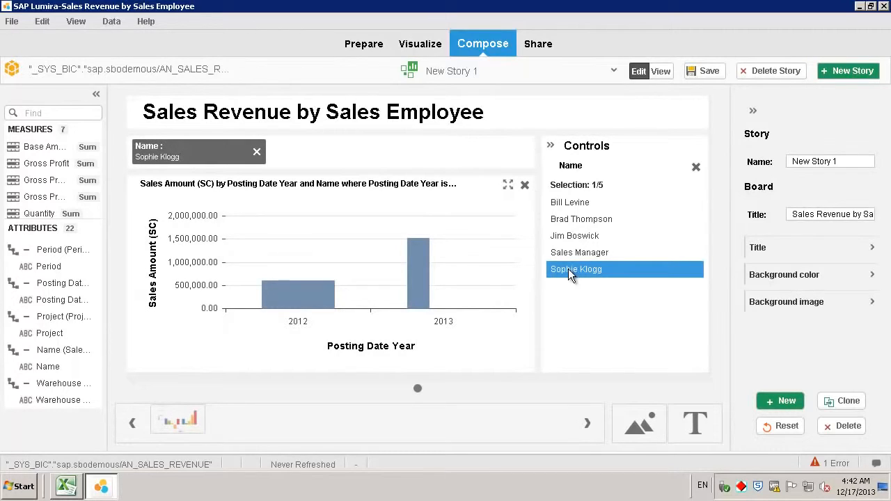
left_click(257, 153)
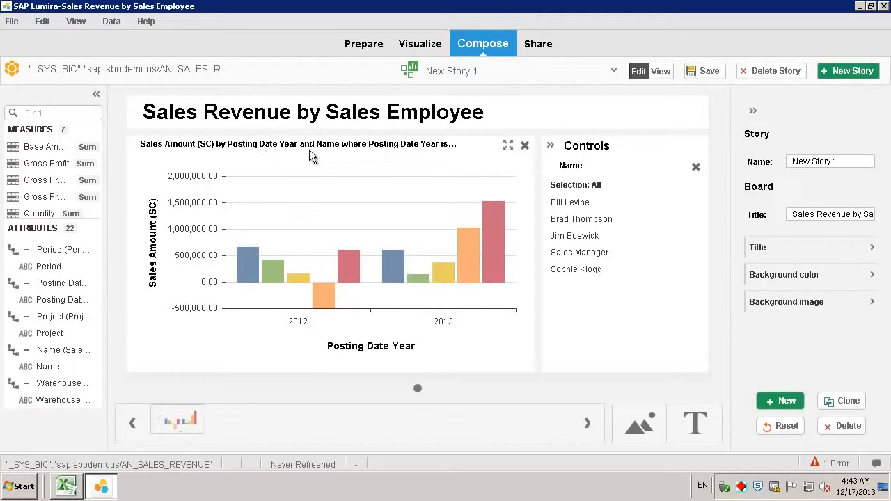
Save the story and enlarge the Sales Amount (SC) visualization in the Share view
left_click(707, 74)
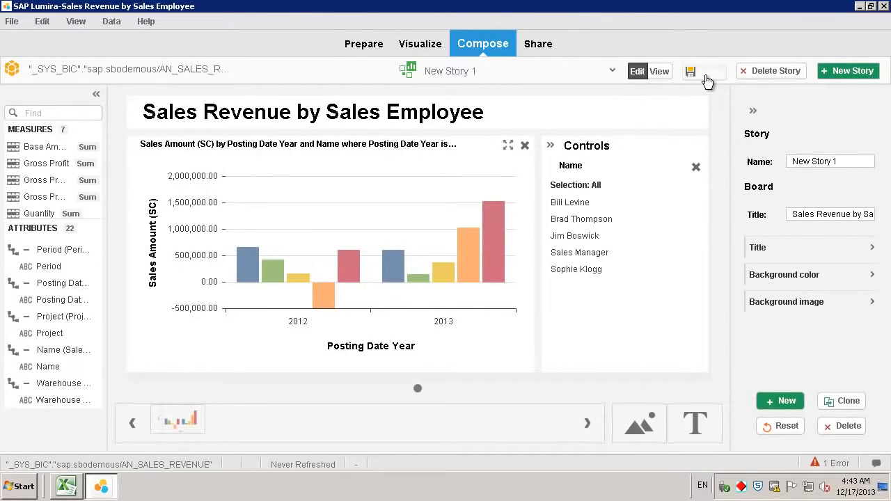
left_click(542, 46)
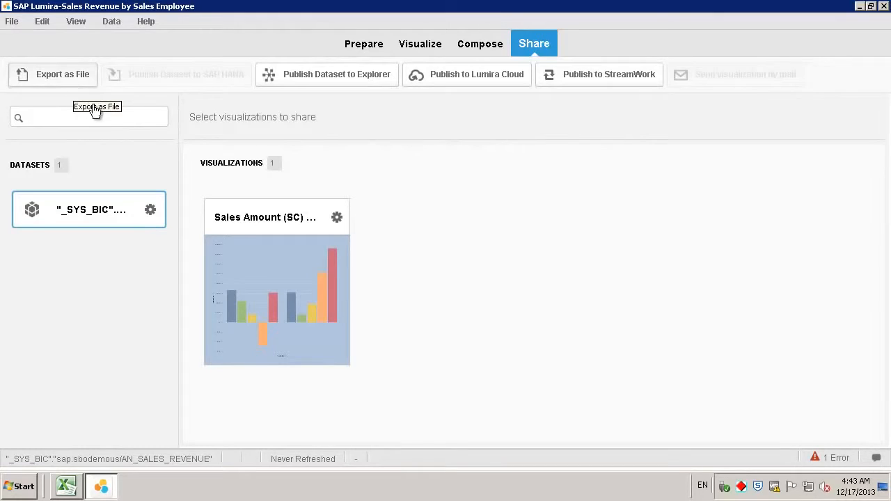
left_click(336, 218)
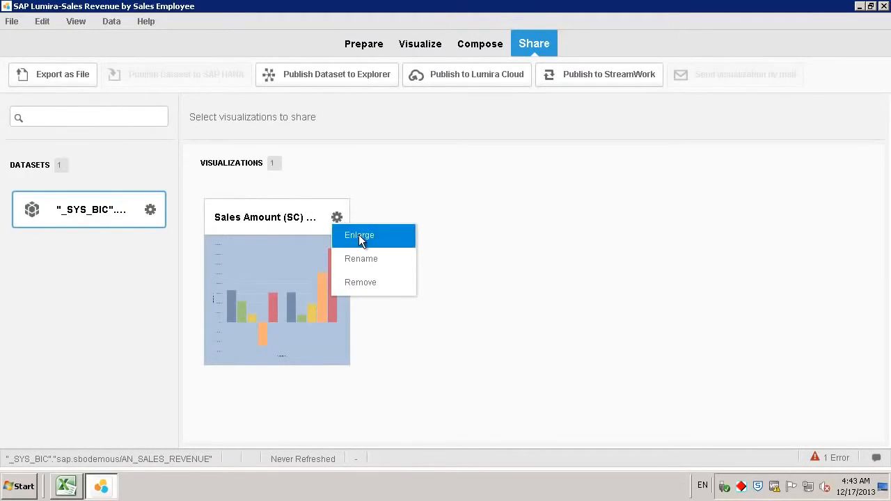
left_click(359, 234)
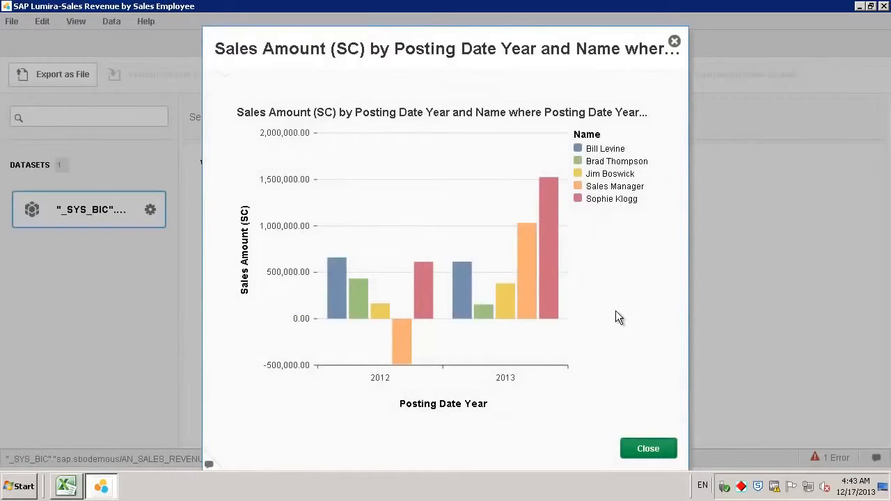